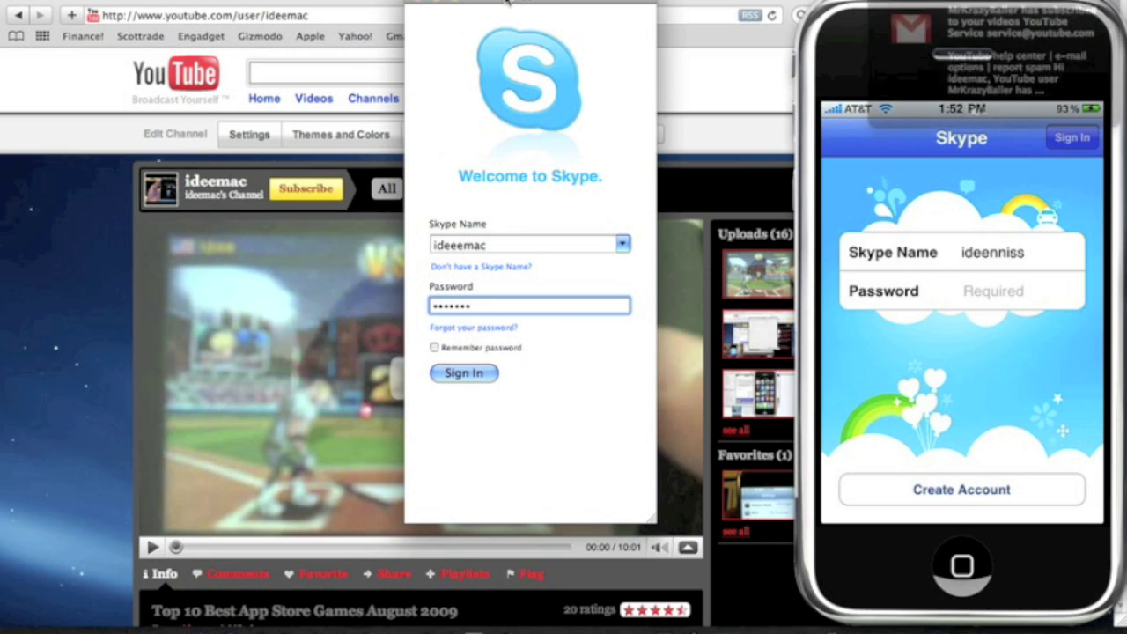
Sign in to Skype on the computer with the account details already filled in.
click(886, 43)
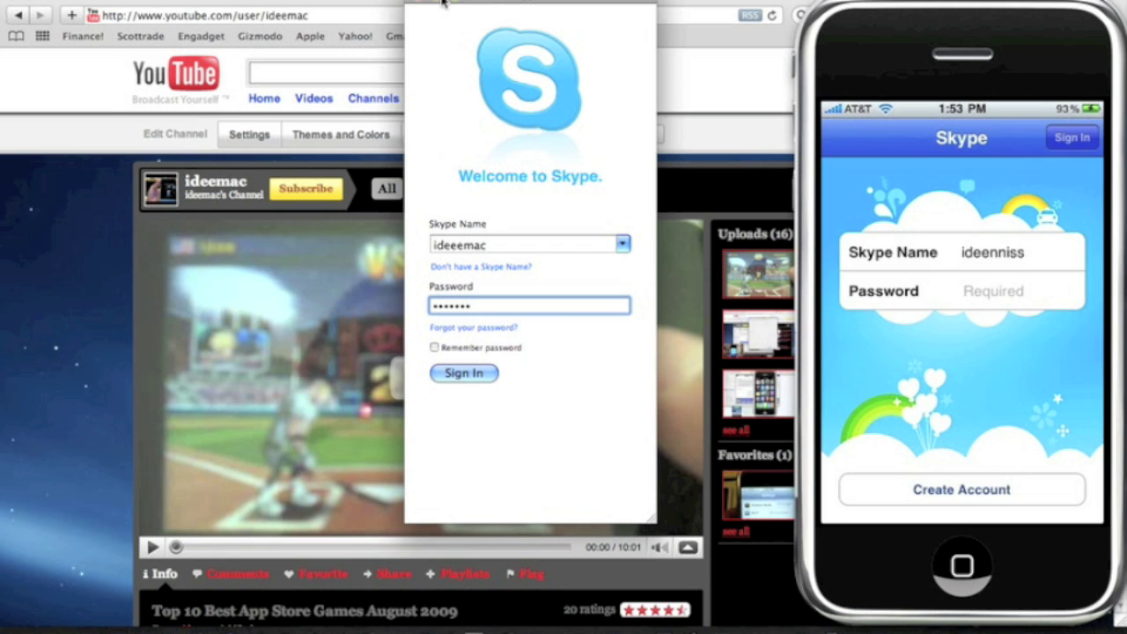
key(super+m)
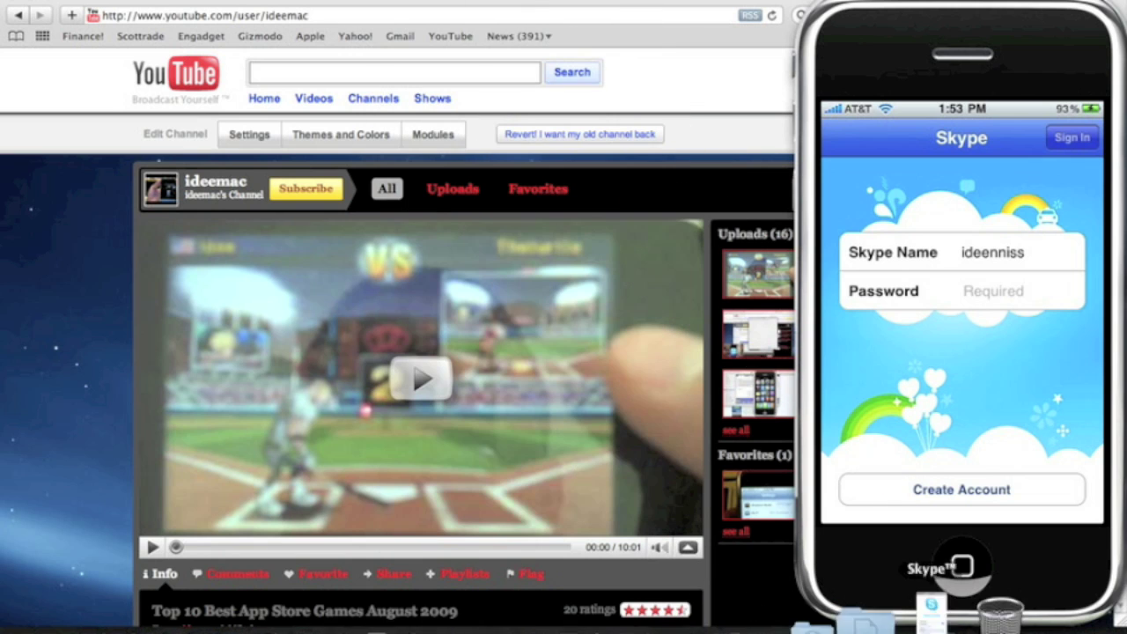
click(933, 611)
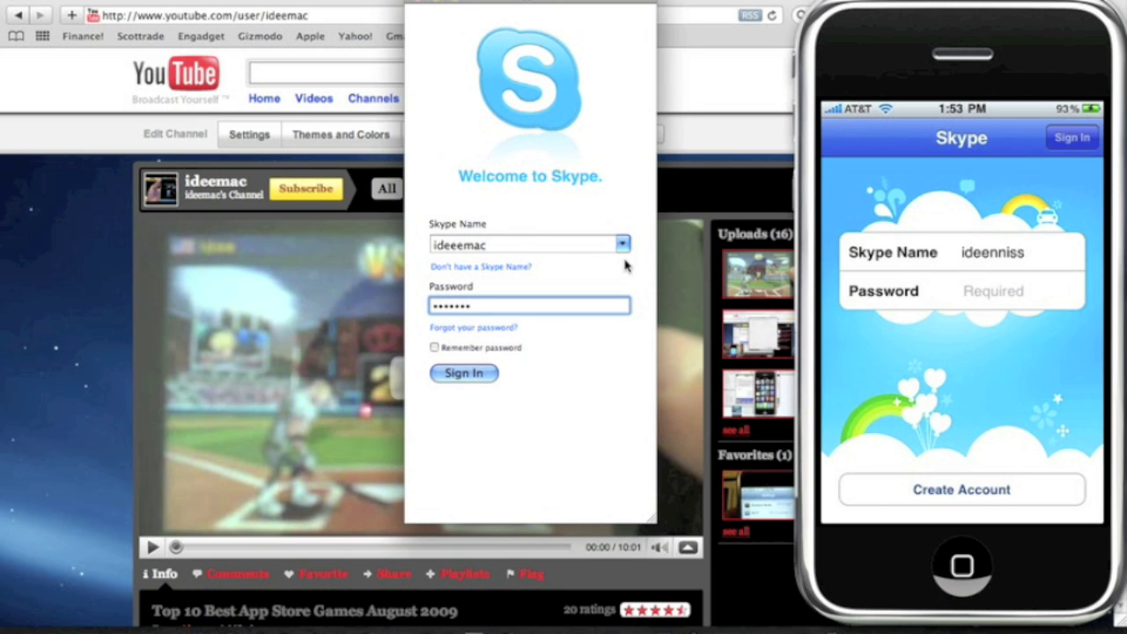
click(473, 373)
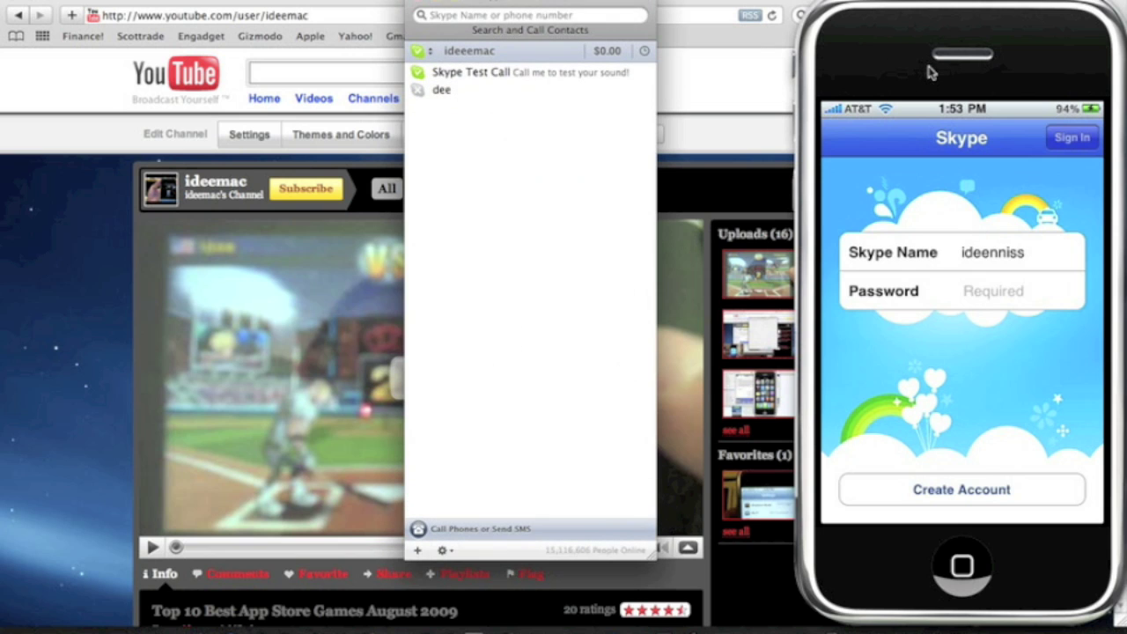
Enter the account password in Skype on the phone with its screen moved out of view, and sign in.
click(965, 241)
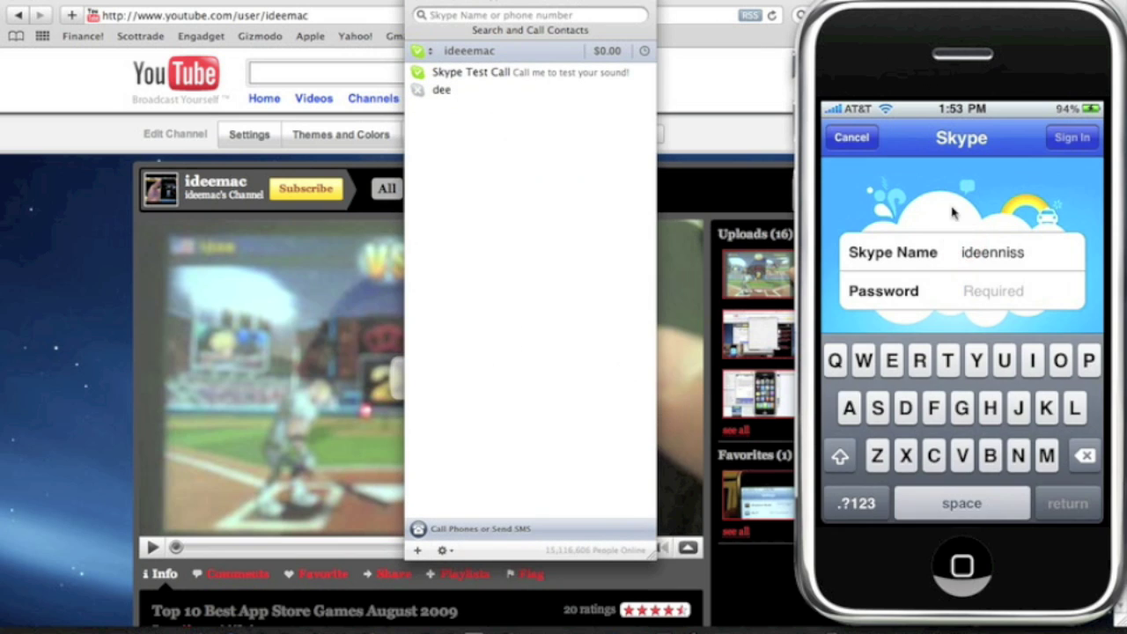
click(983, 293)
drag(931, 13, 884, 387)
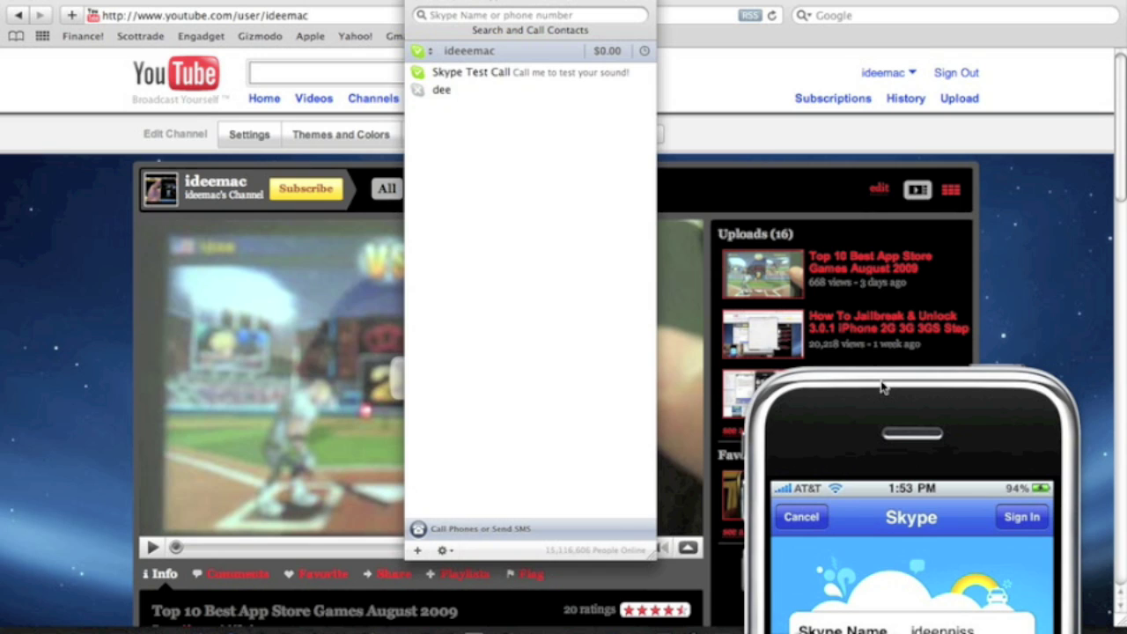
key(Return)
drag(884, 387, 927, 12)
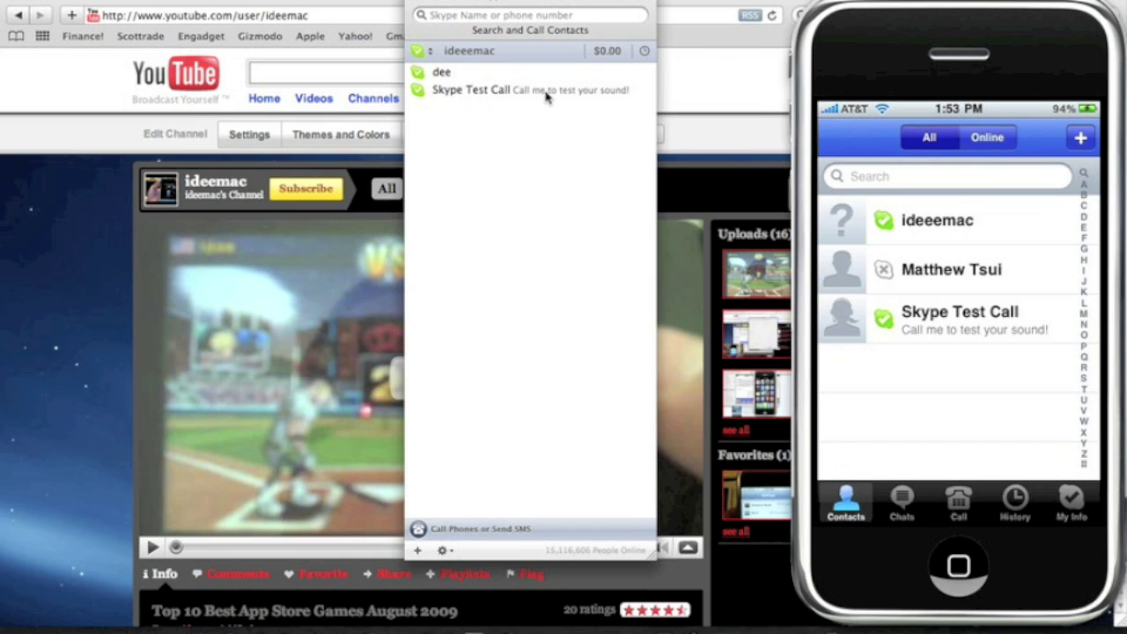
Check the phone account's contact entry in desktop Skype and move the contacts window farther away from the phone.
click(449, 73)
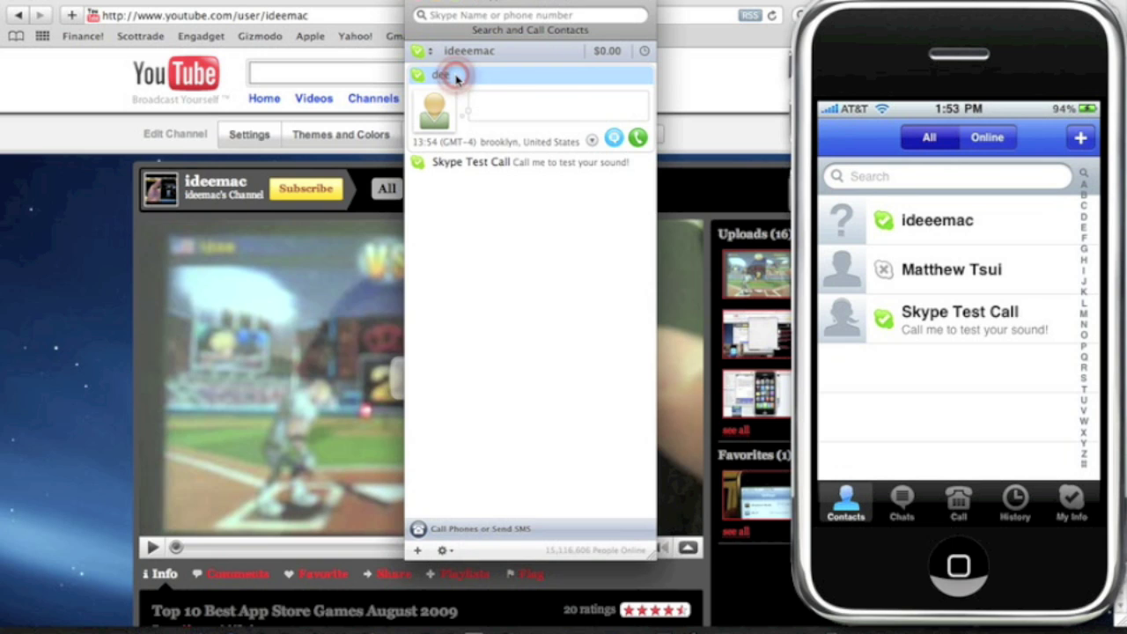
click(456, 78)
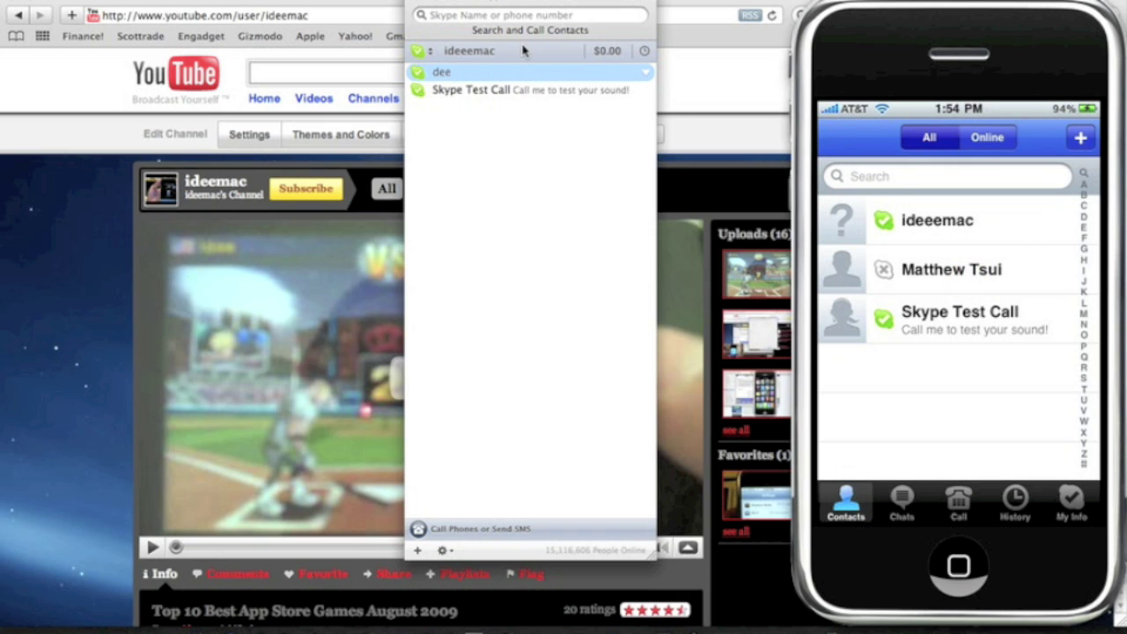
drag(515, 7, 412, 7)
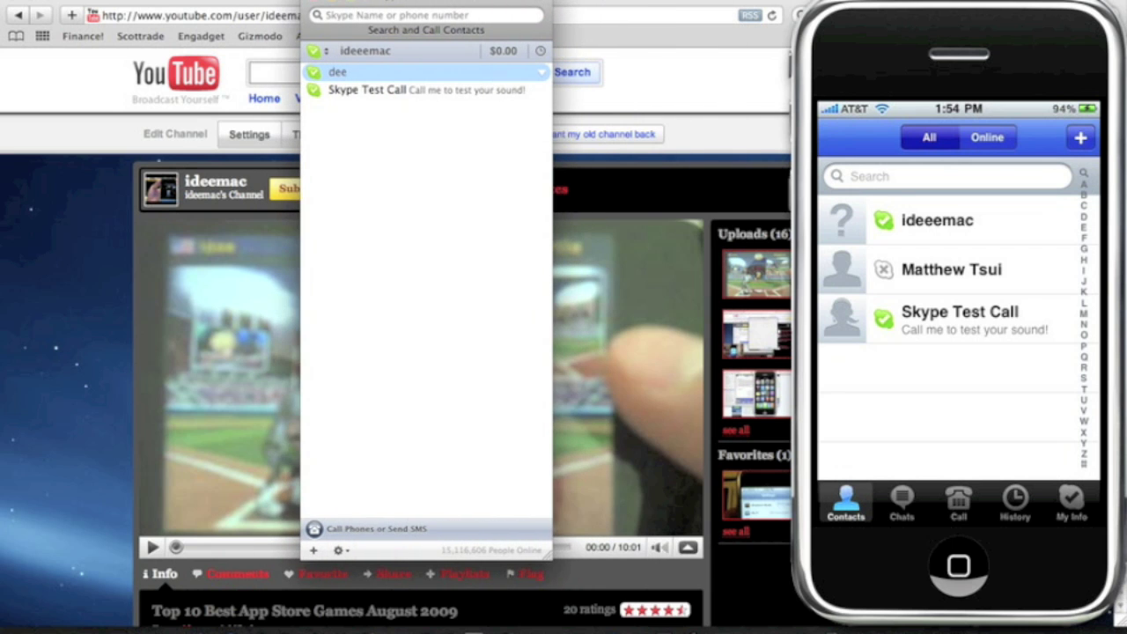
Make a short test call from the phone to the desktop Skype account, answering and ending it on the computer.
click(926, 219)
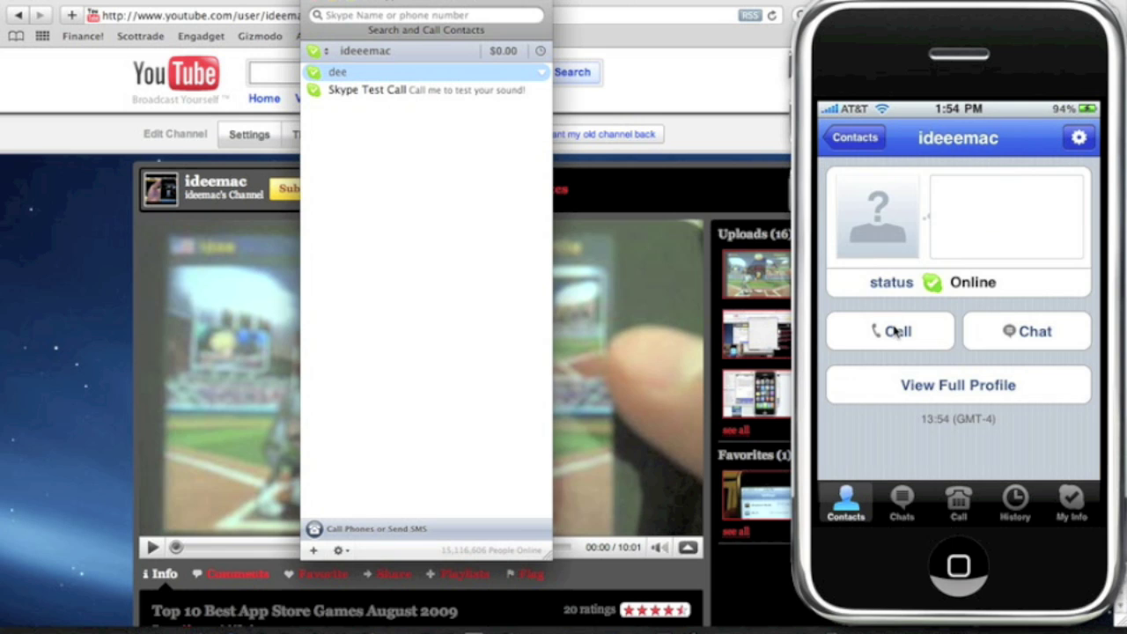
click(451, 7)
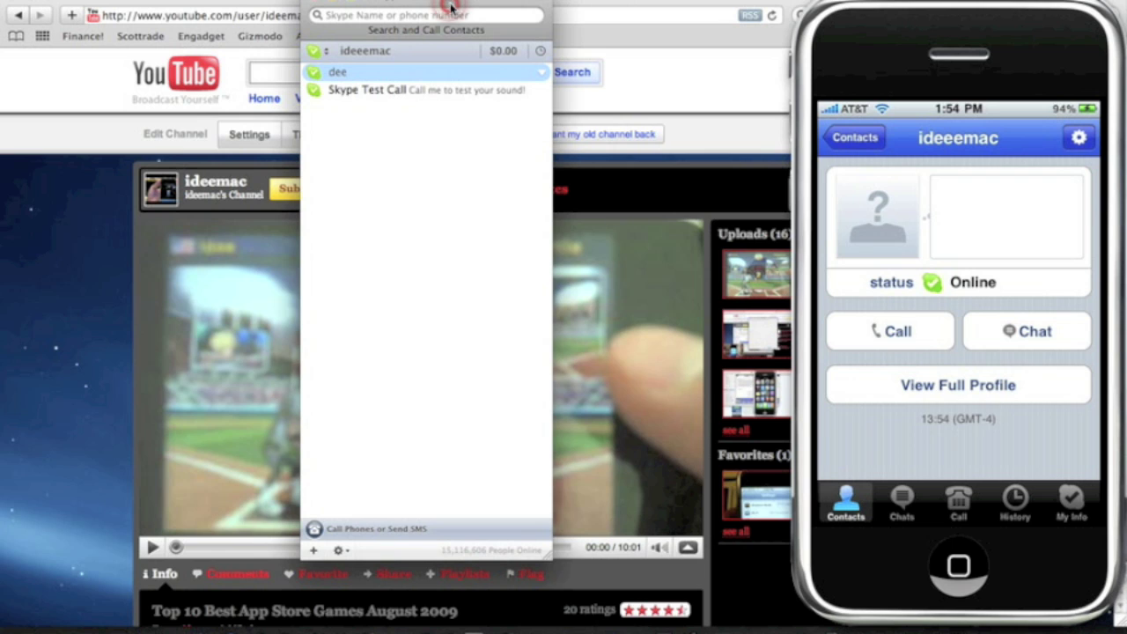
click(916, 332)
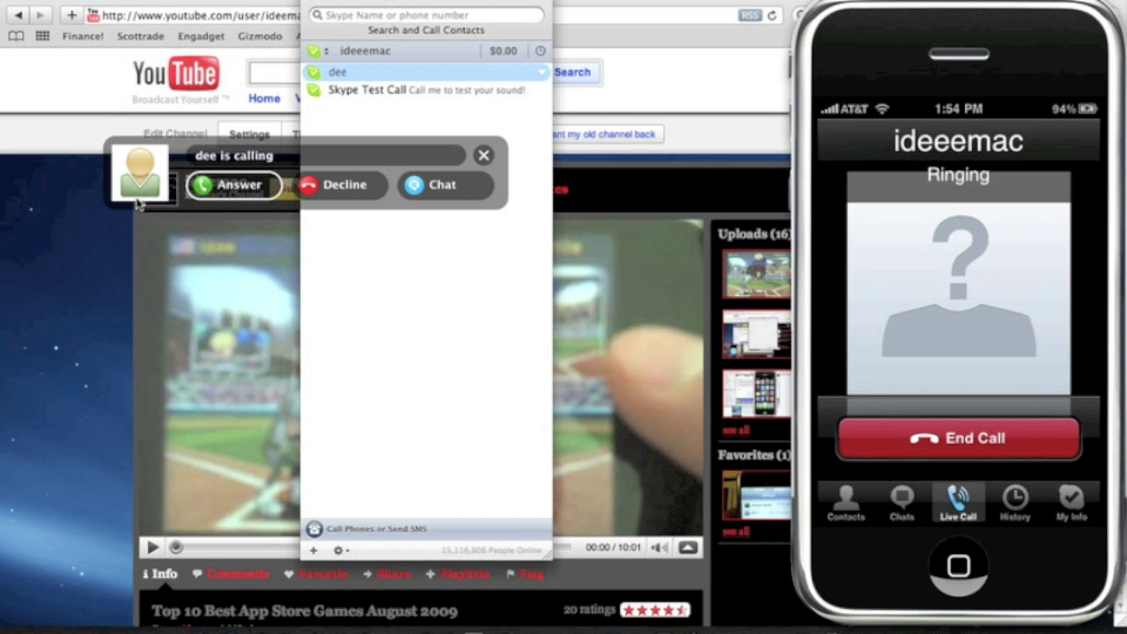
click(231, 185)
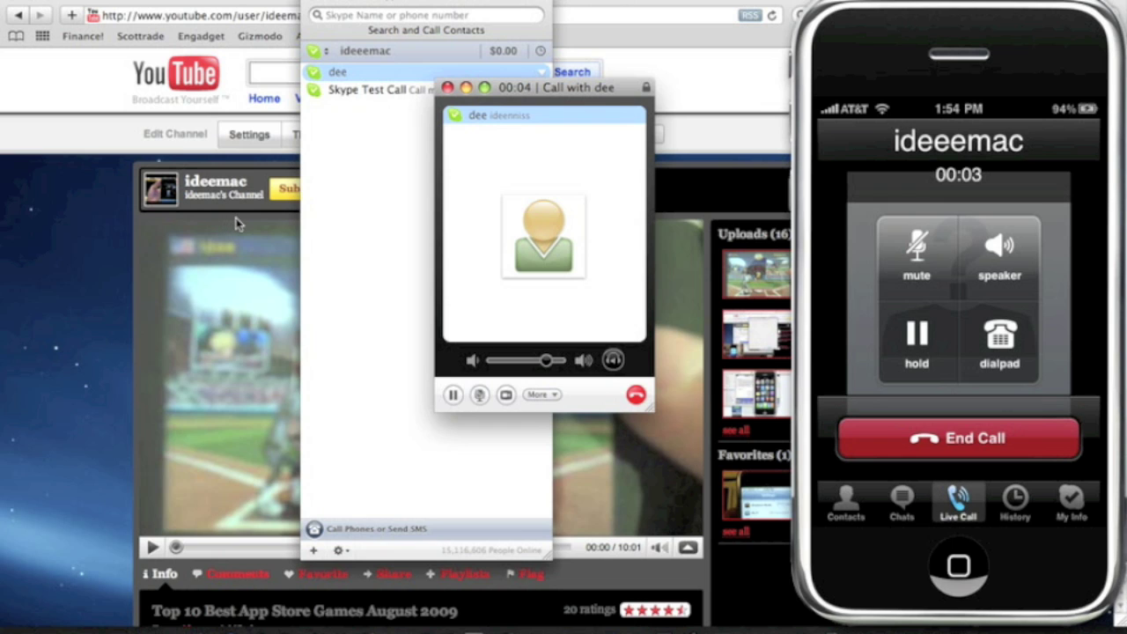
click(635, 395)
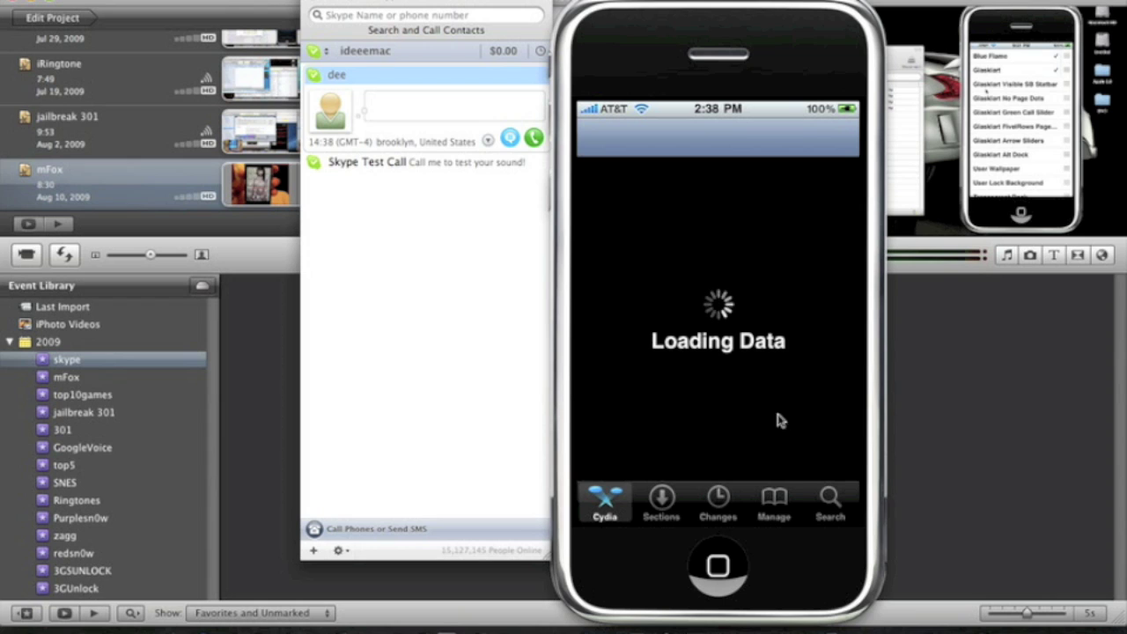
click(780, 503)
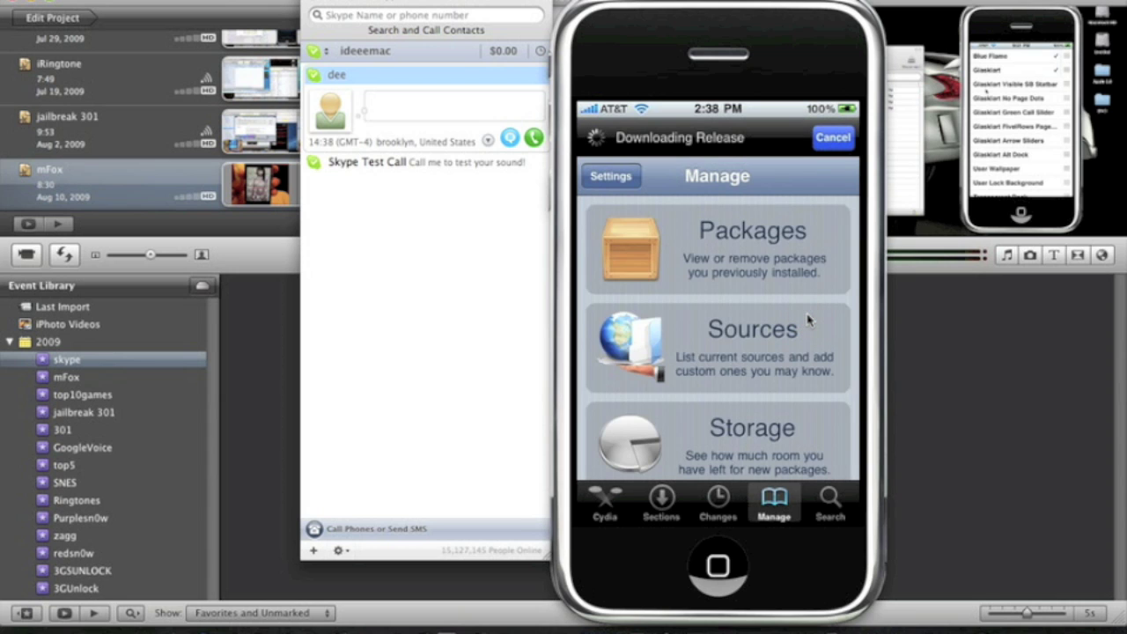
click(809, 322)
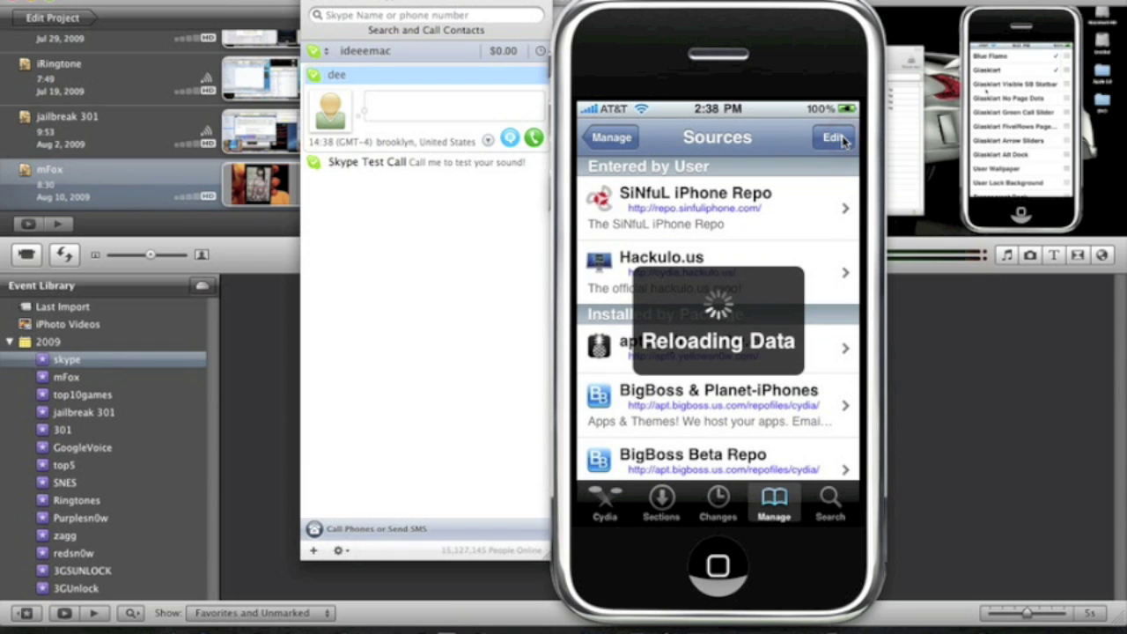
click(834, 138)
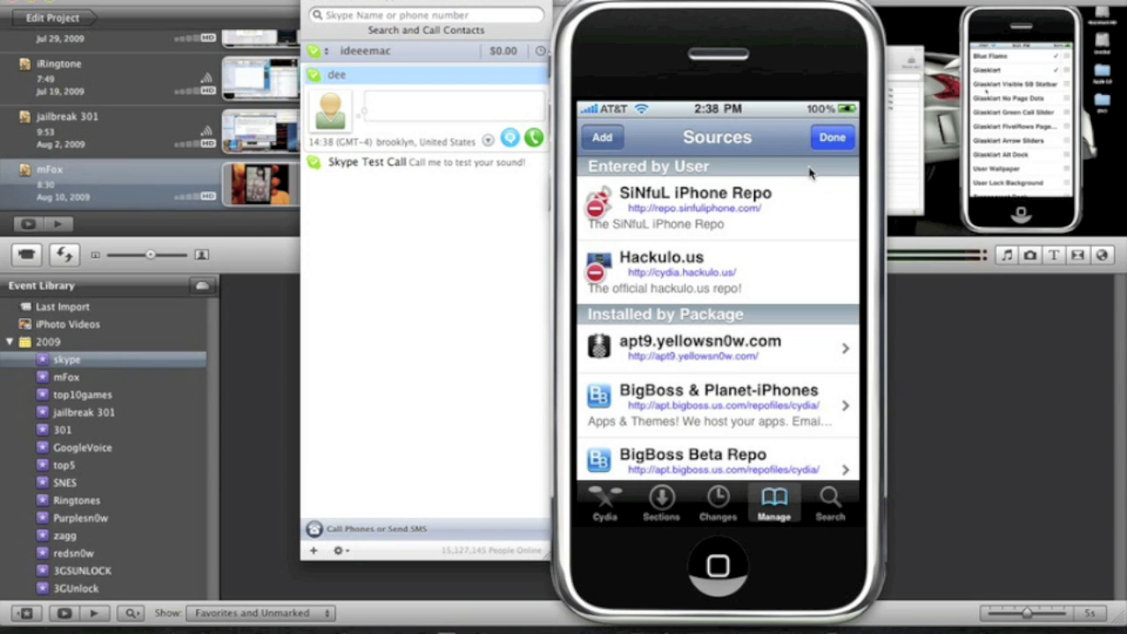
click(607, 141)
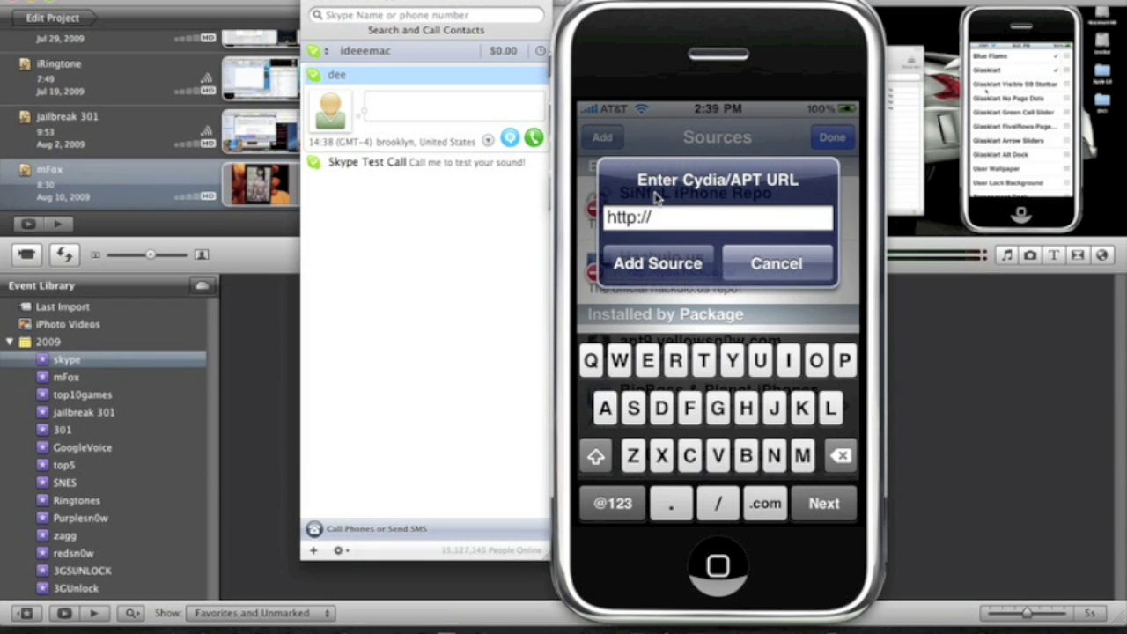
text(repo.sinful)
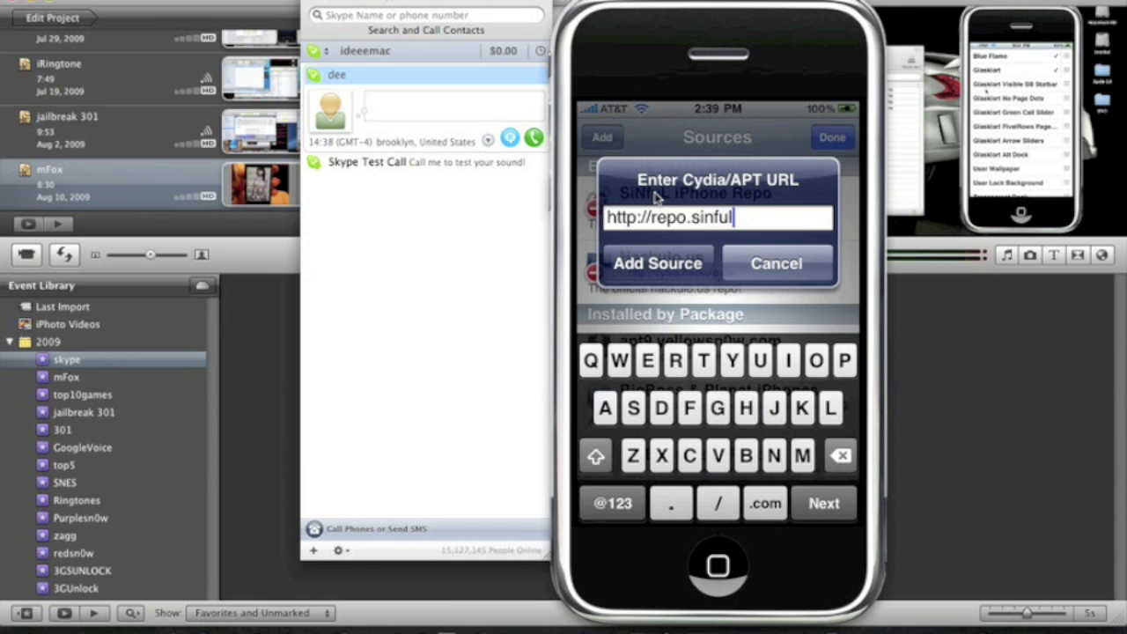
text(iphone.com)
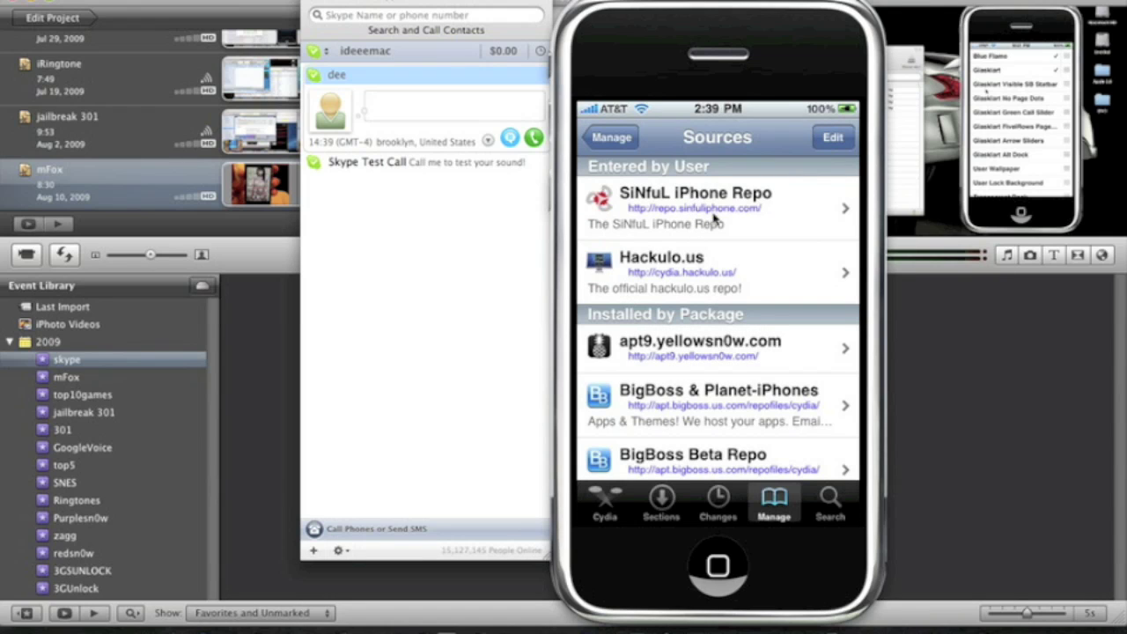
Search the Cydia packages for "3g un" and view the details of 3G Unrestrictor Cracked from the SiNfuL iPhone Repo.
click(830, 508)
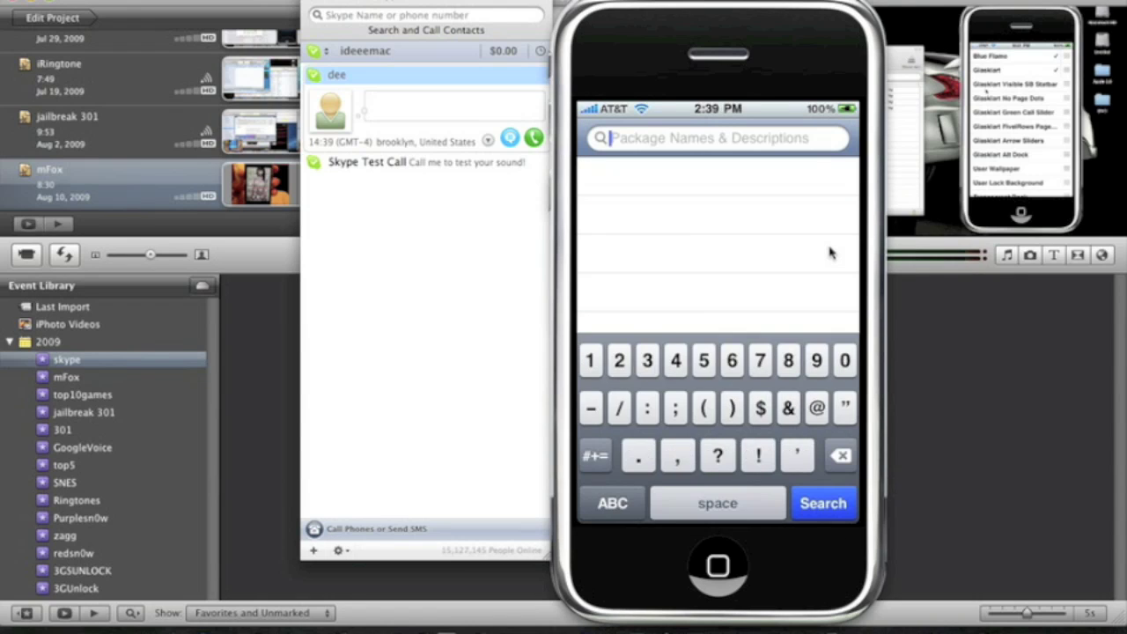
text(3)
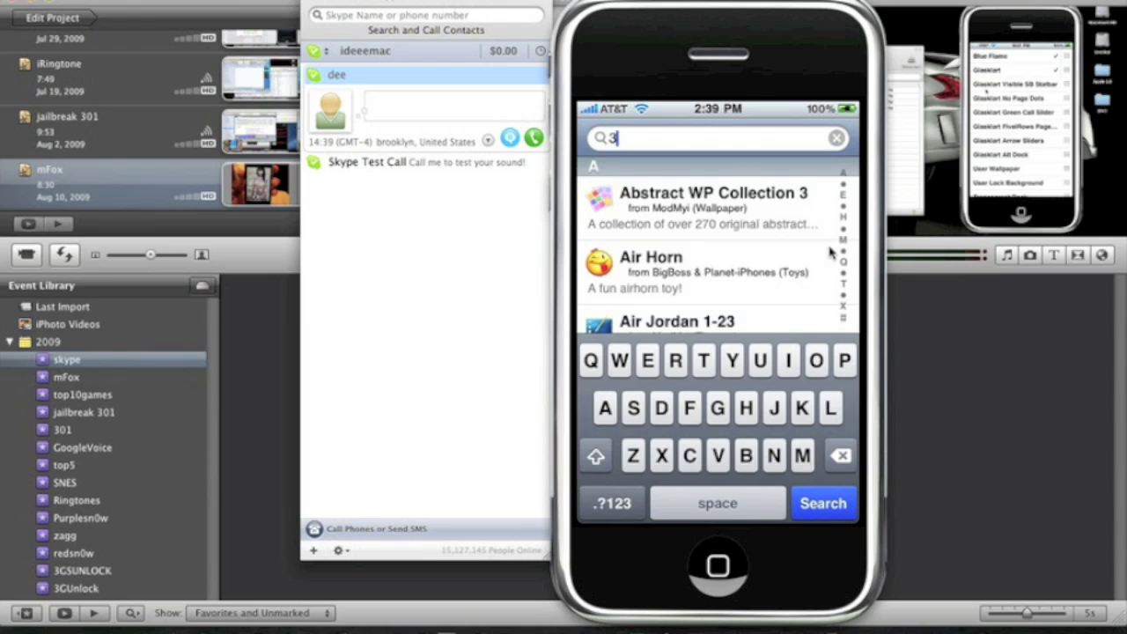
text(g)
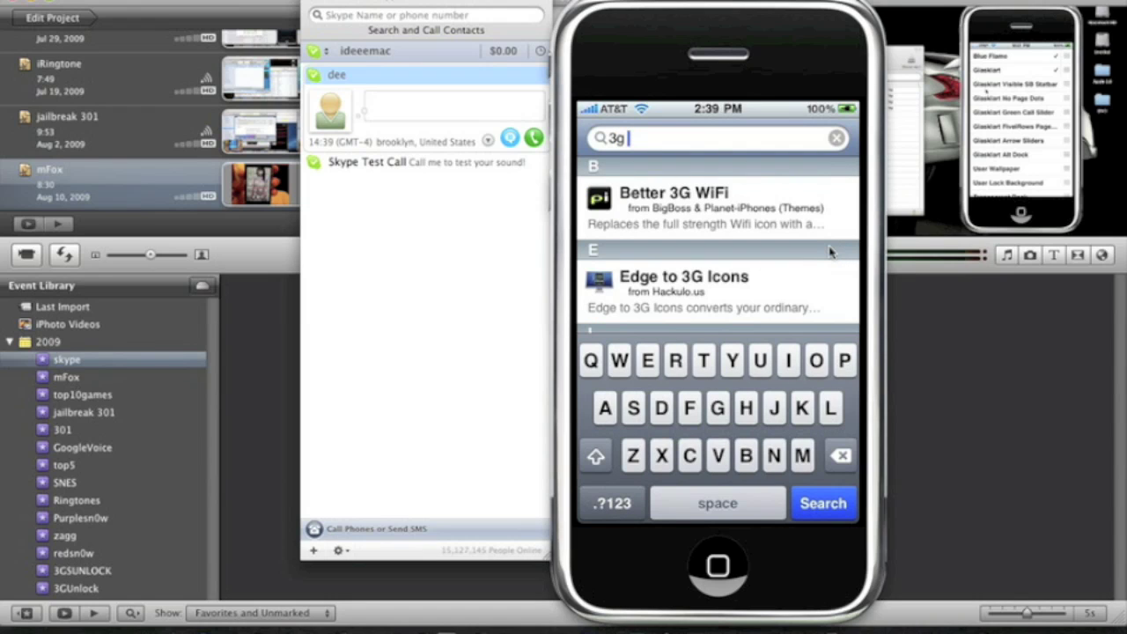
text( un)
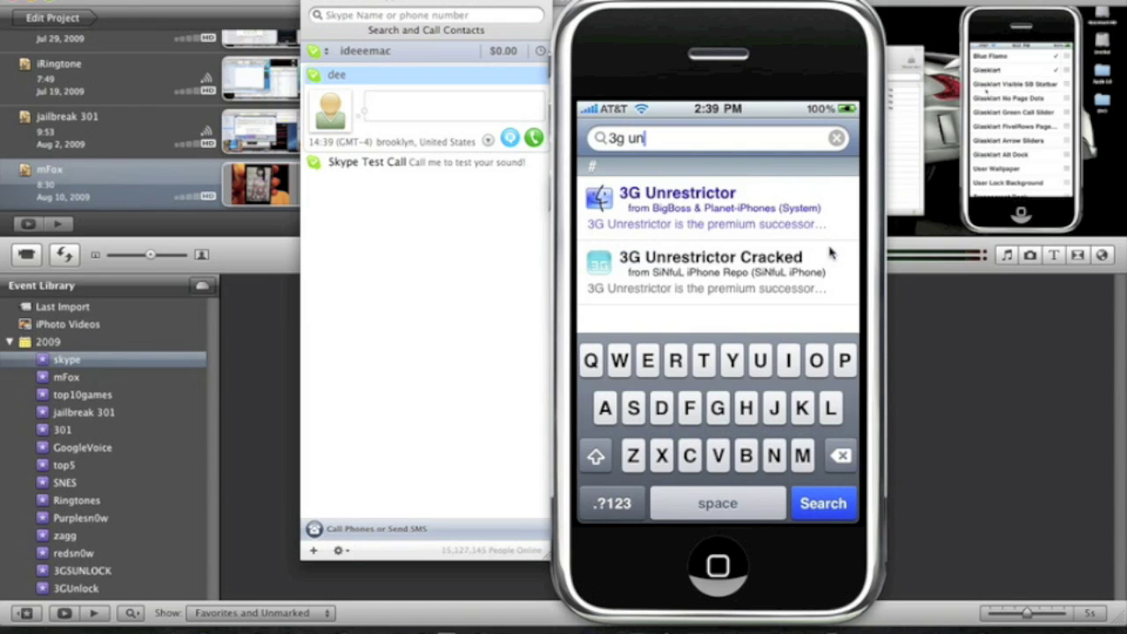
click(734, 282)
click(664, 273)
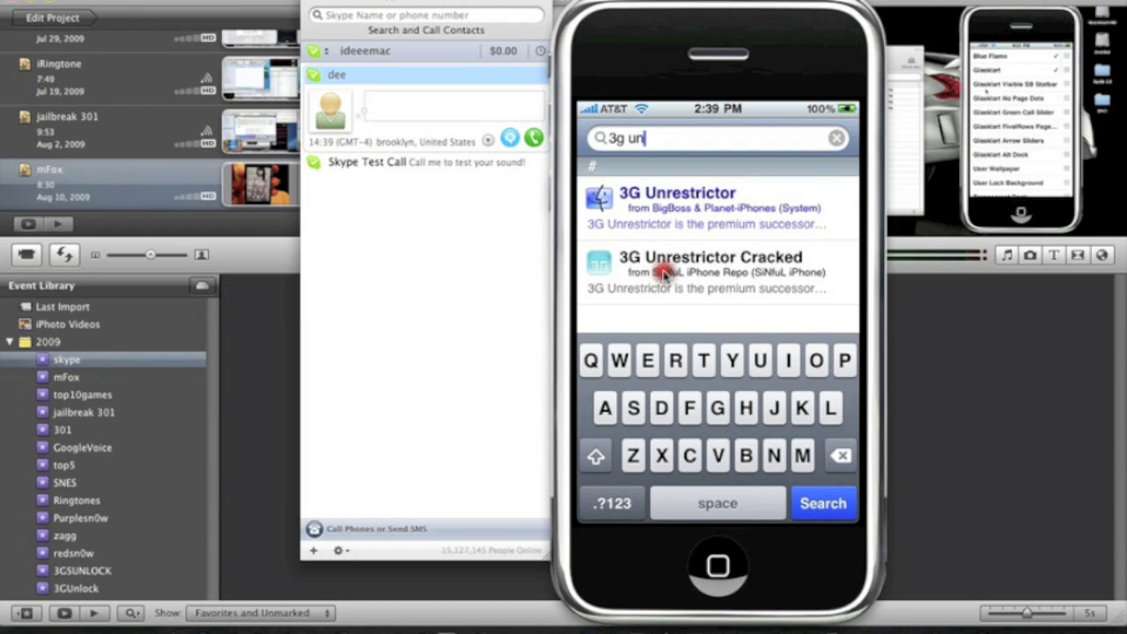
click(707, 273)
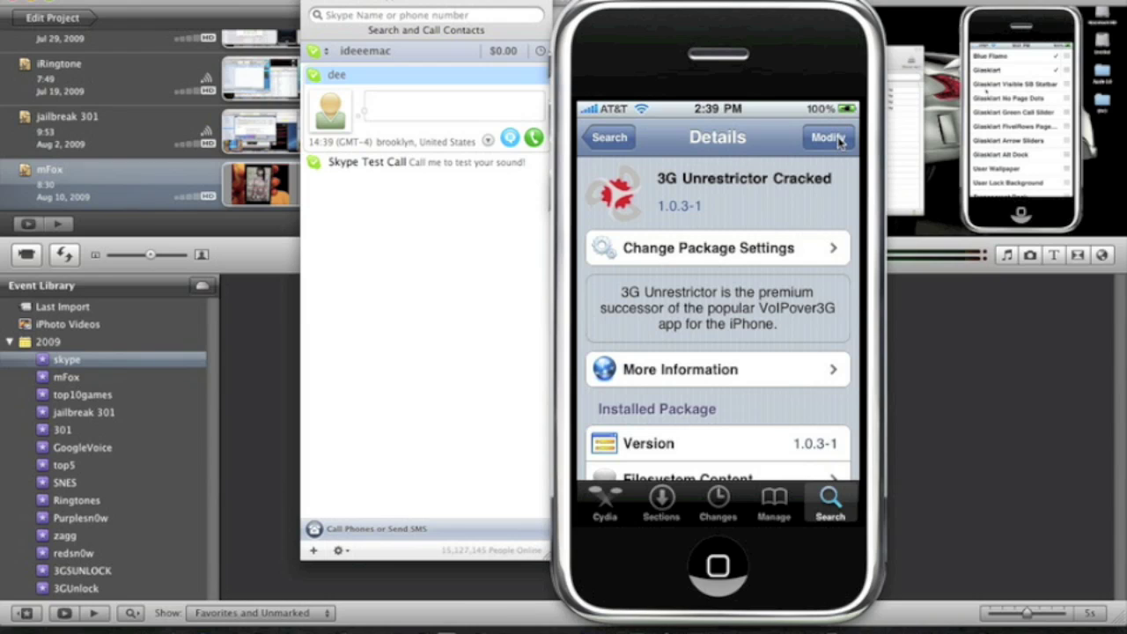
click(679, 267)
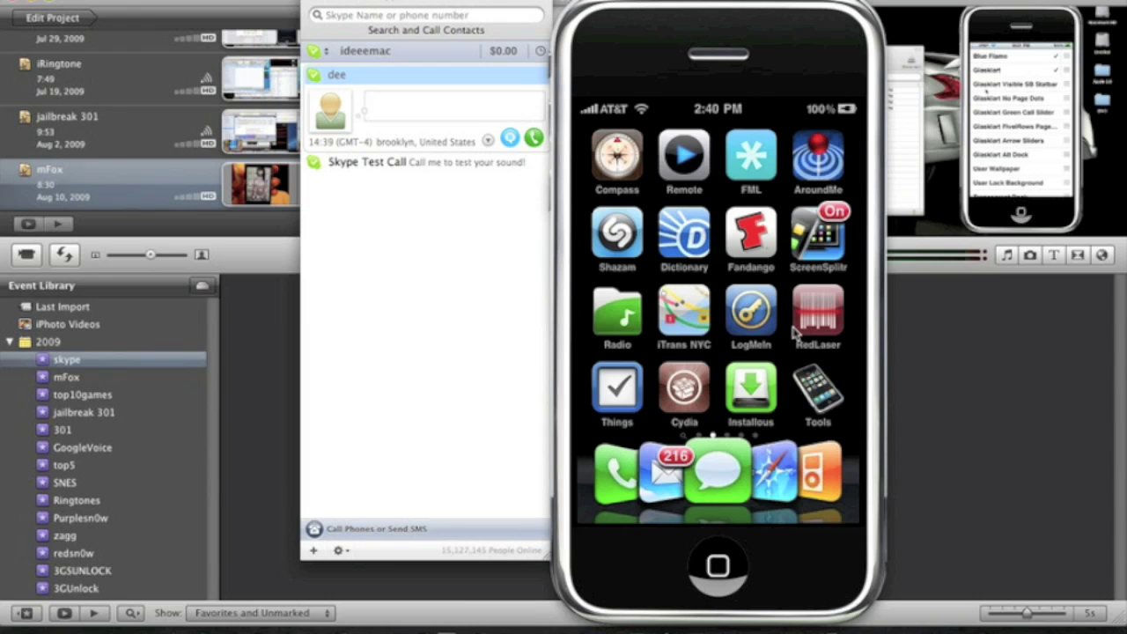
Open Unrestrictor from the phone's home screen and add Skype to the 3G-Unrestricted Apps list.
drag(795, 333, 762, 295)
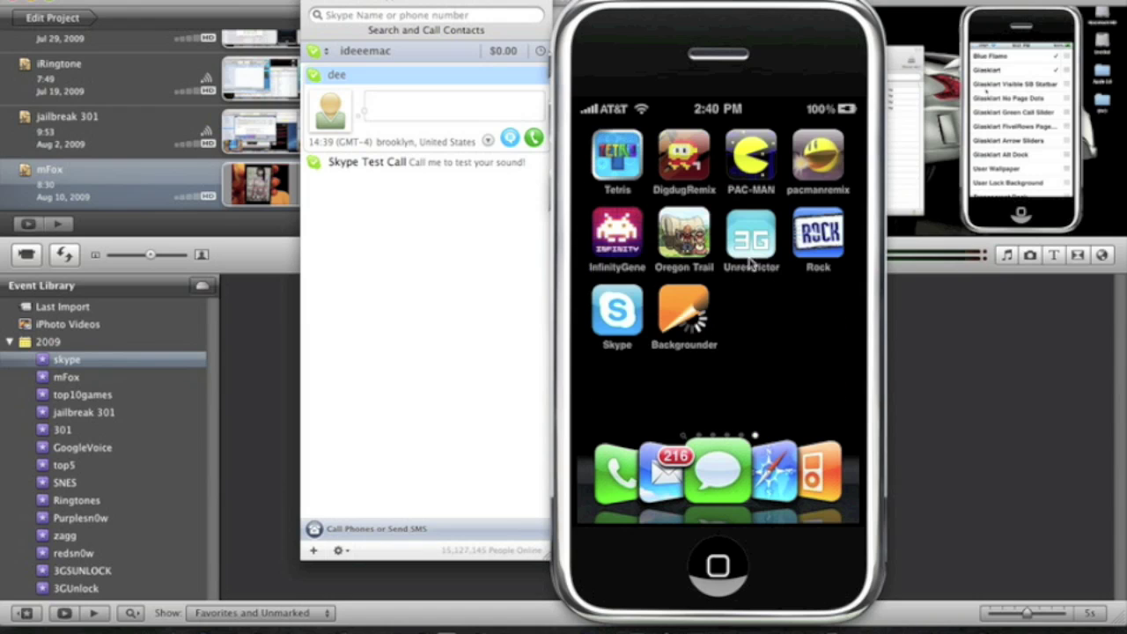
click(744, 242)
click(750, 226)
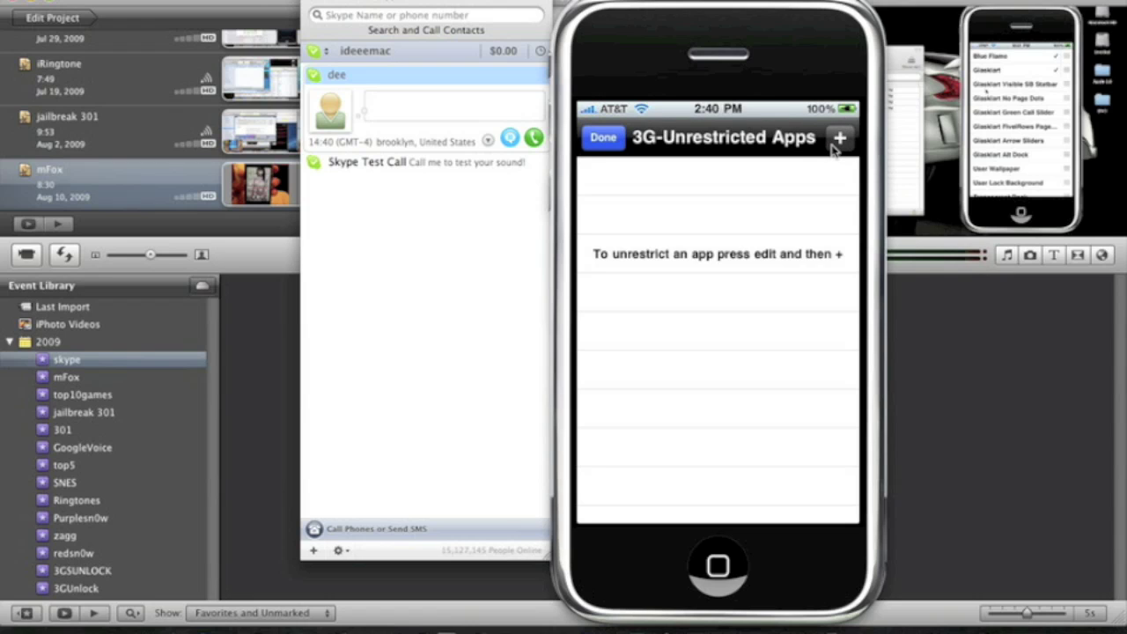
click(839, 139)
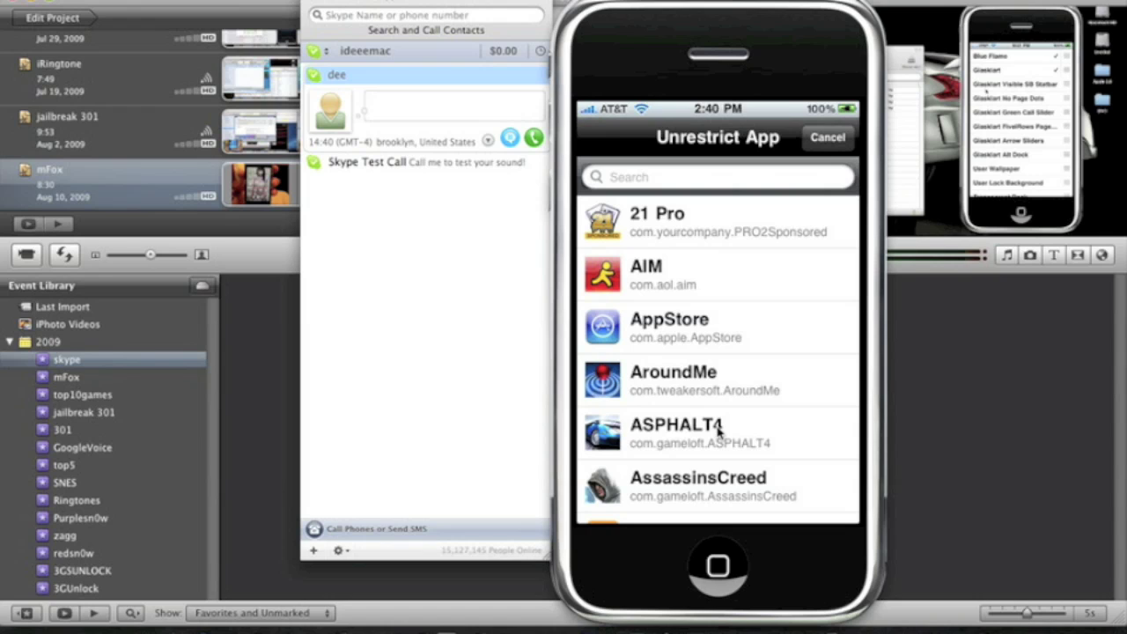
scroll(718, 432, down, 10)
scroll(719, 431, down, 15)
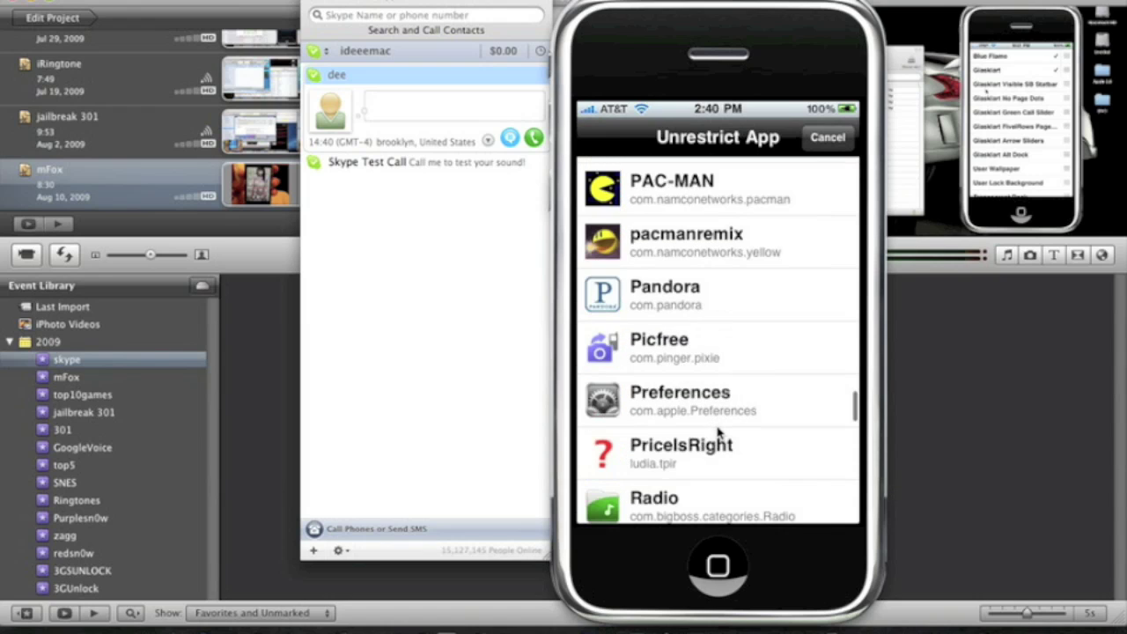
scroll(718, 432, down, 5)
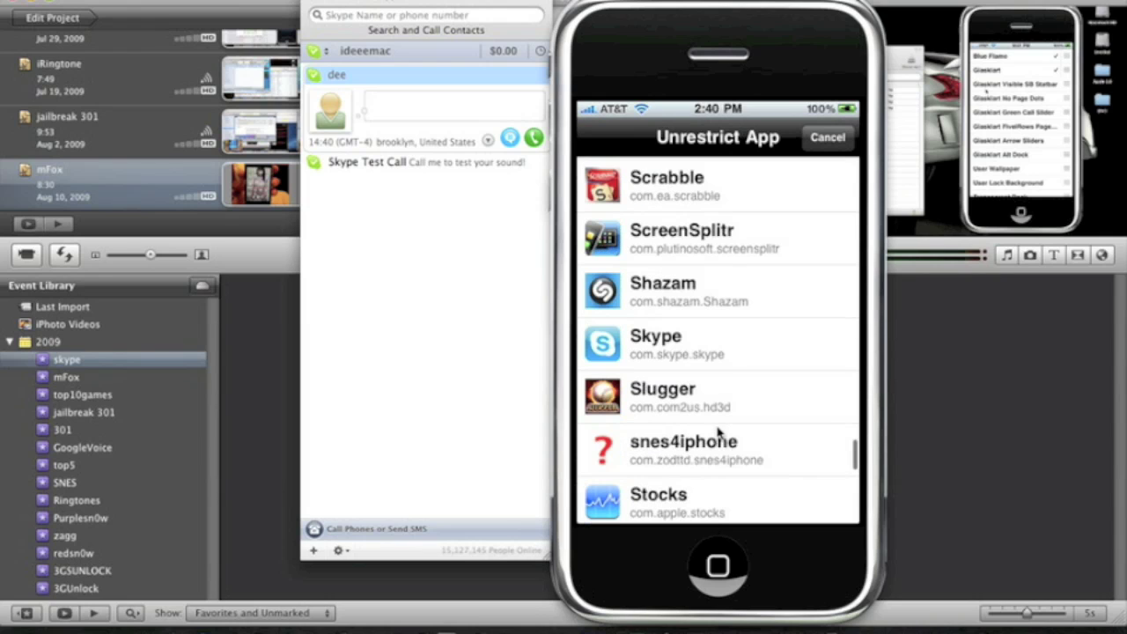
click(704, 349)
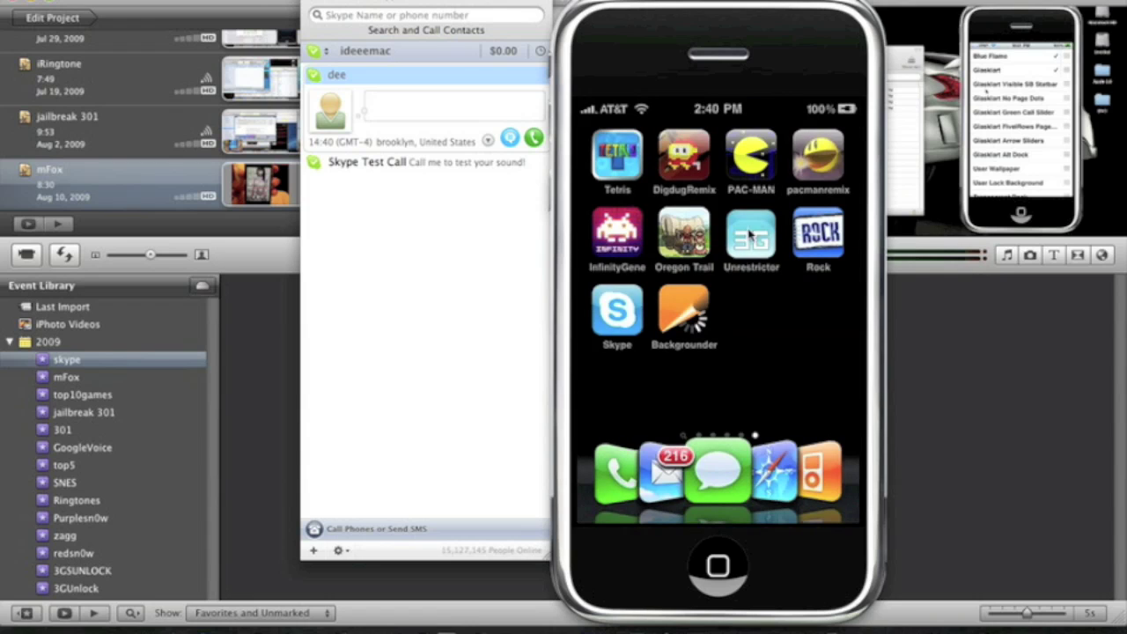
click(736, 280)
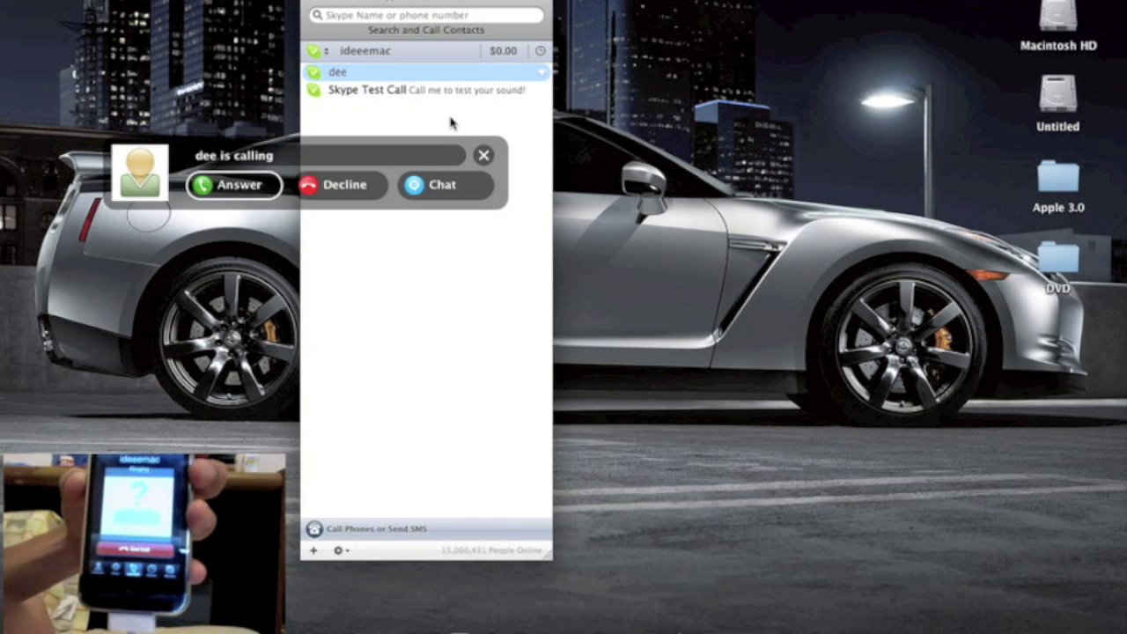
Answer the phone's incoming Skype call on the computer, and call the phone's account back from the contacts list.
click(268, 187)
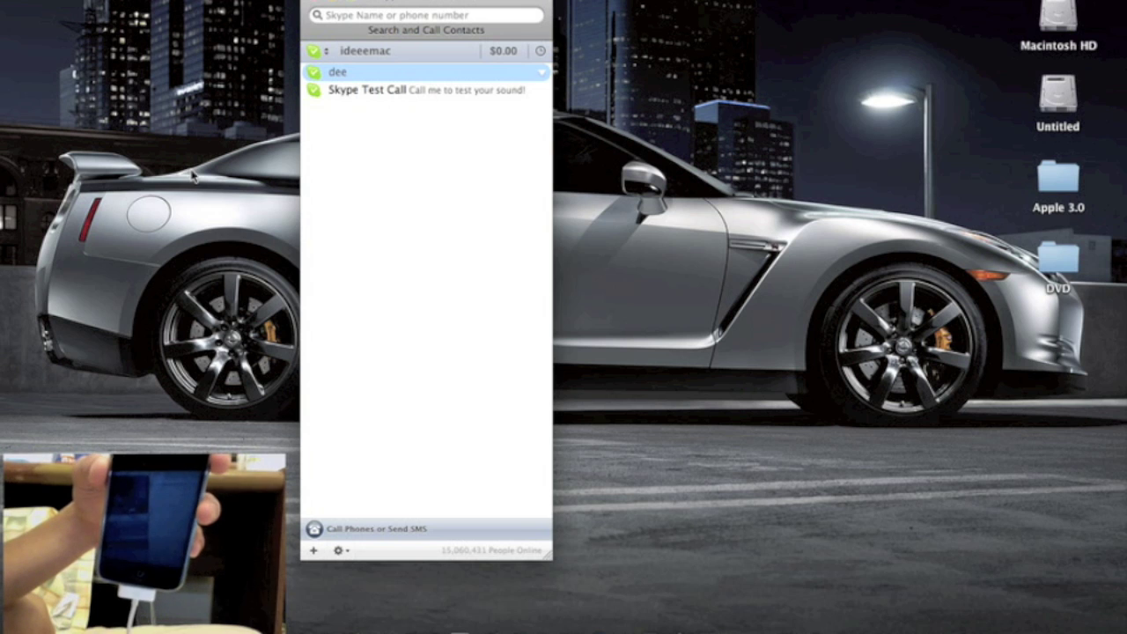
click(342, 75)
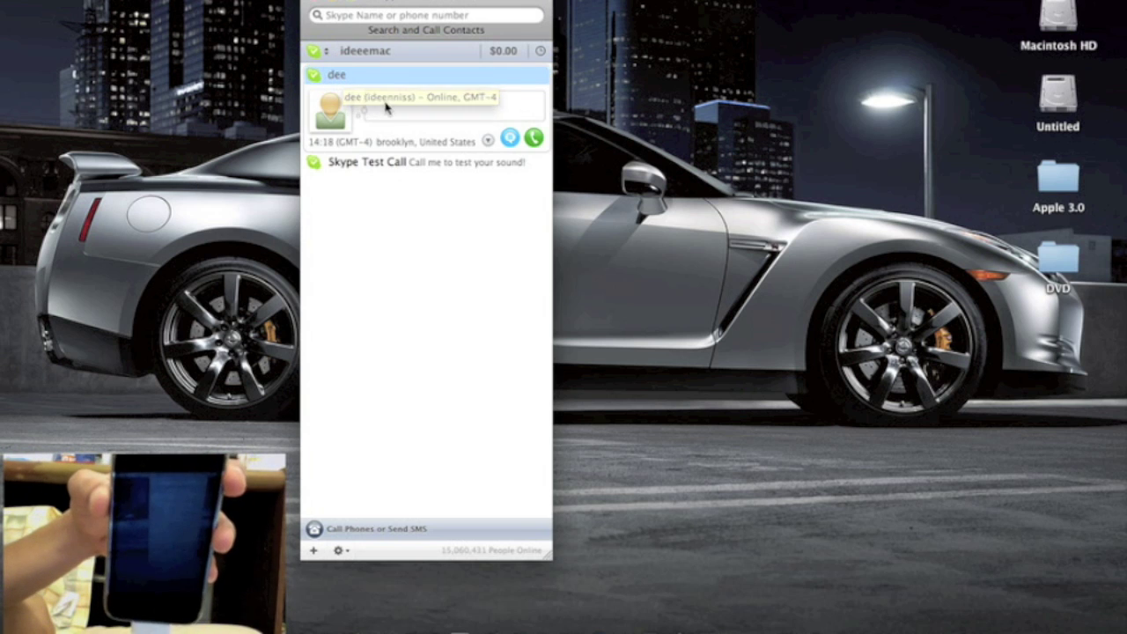
right_click(334, 77)
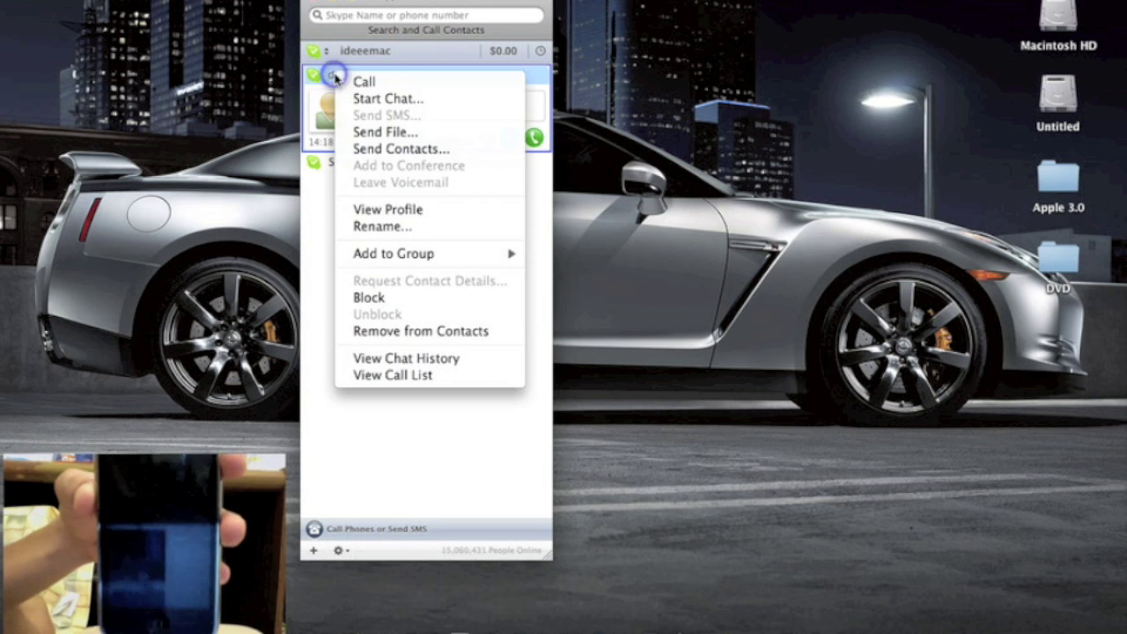
click(351, 81)
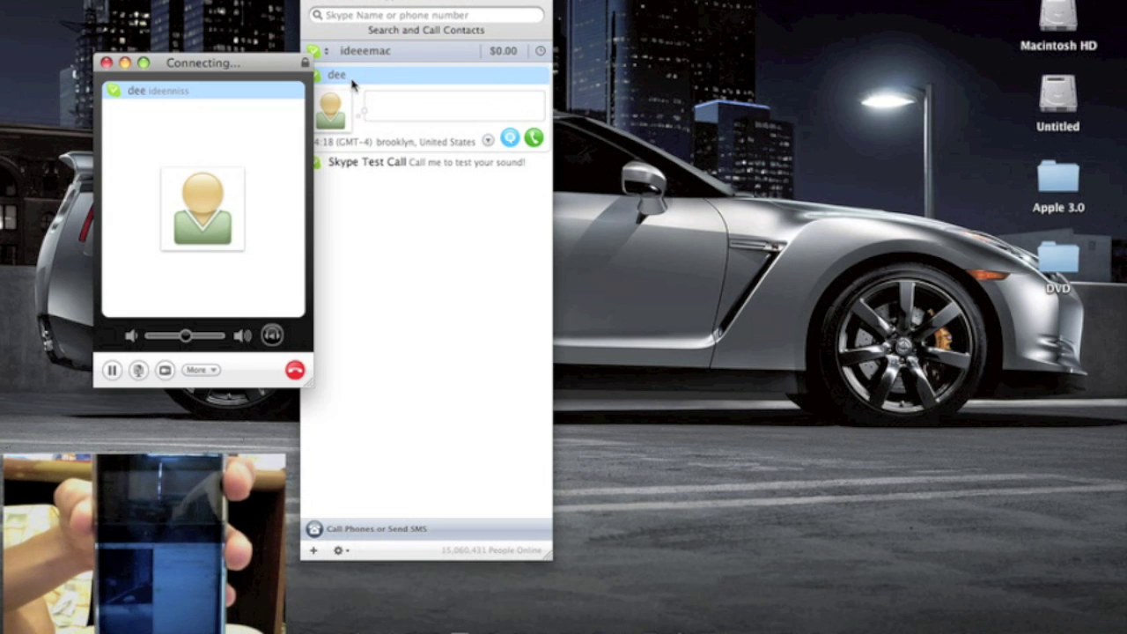